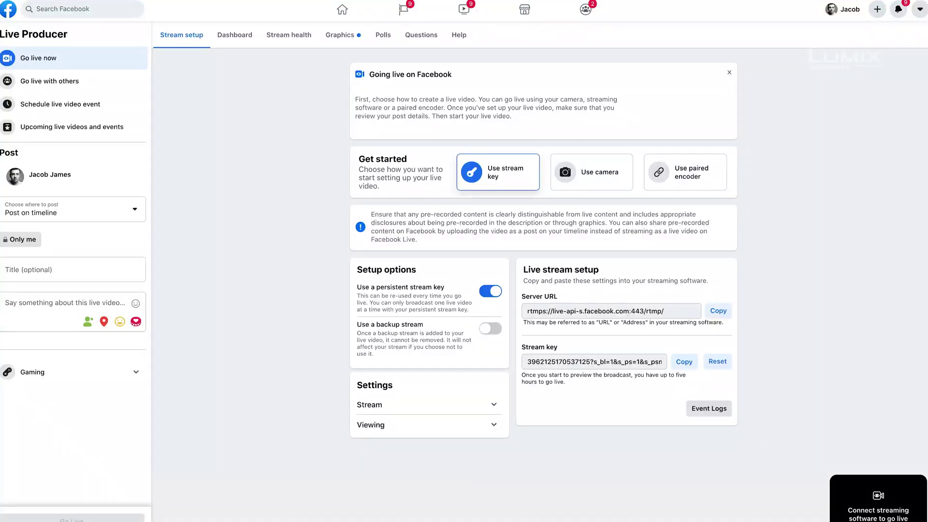
Launch LUMIX Network Setting Software from Spotlight by searching 'lumix'.
key("super+space")
type("lu")
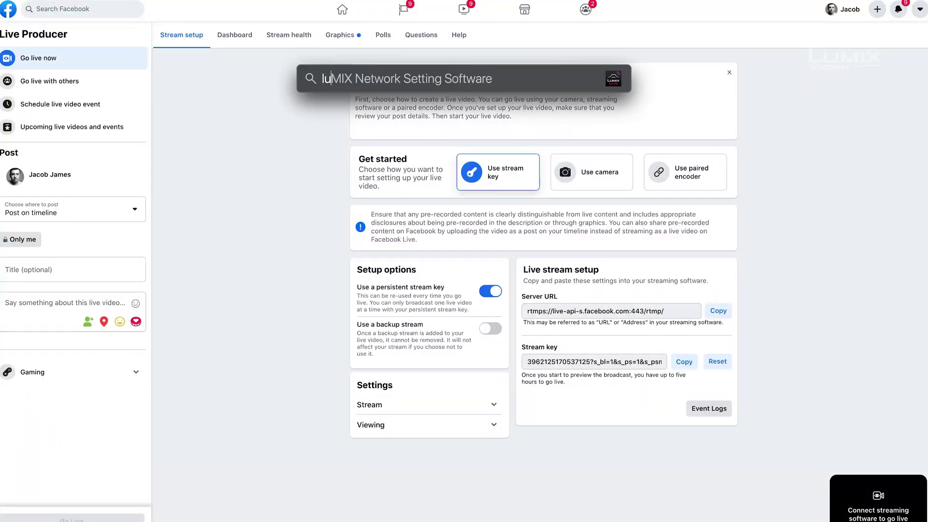
type("mix")
key("Return")
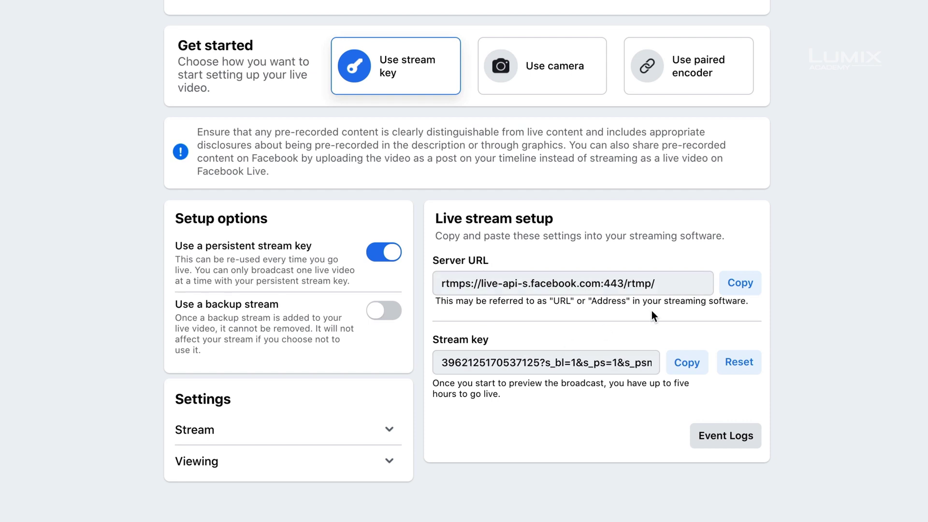
left_click(740, 284)
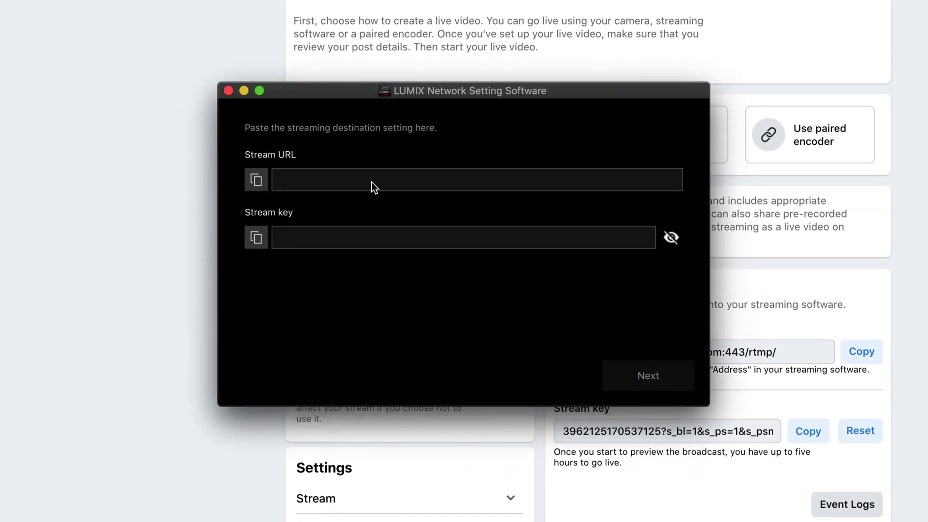
key("super+v")
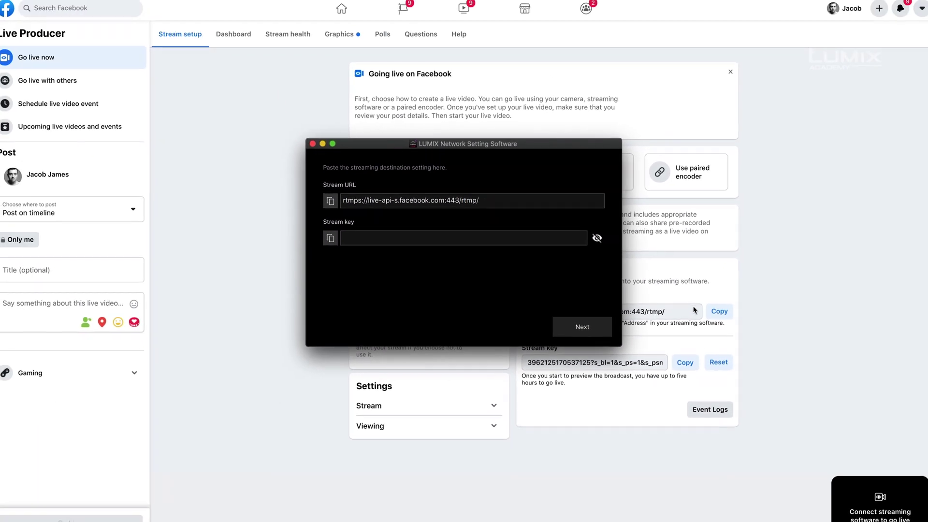
key("super+v")
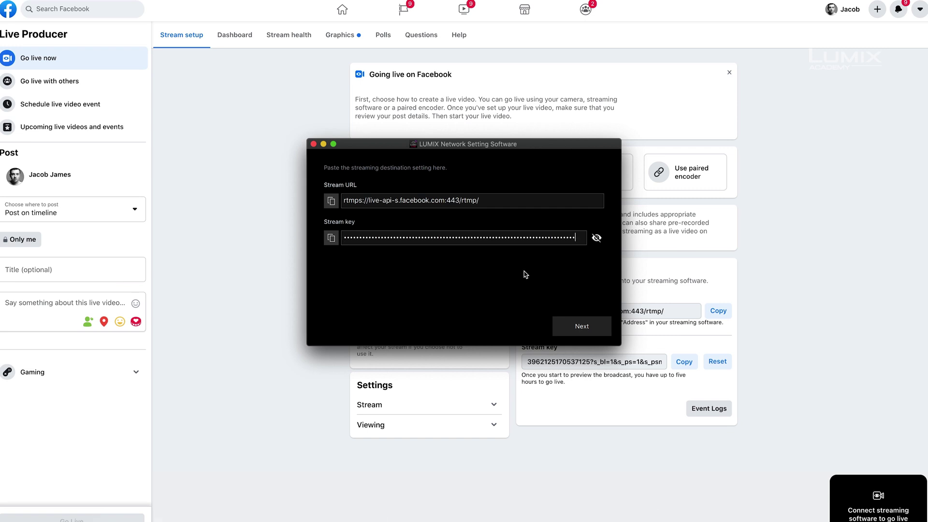
left_click(575, 328)
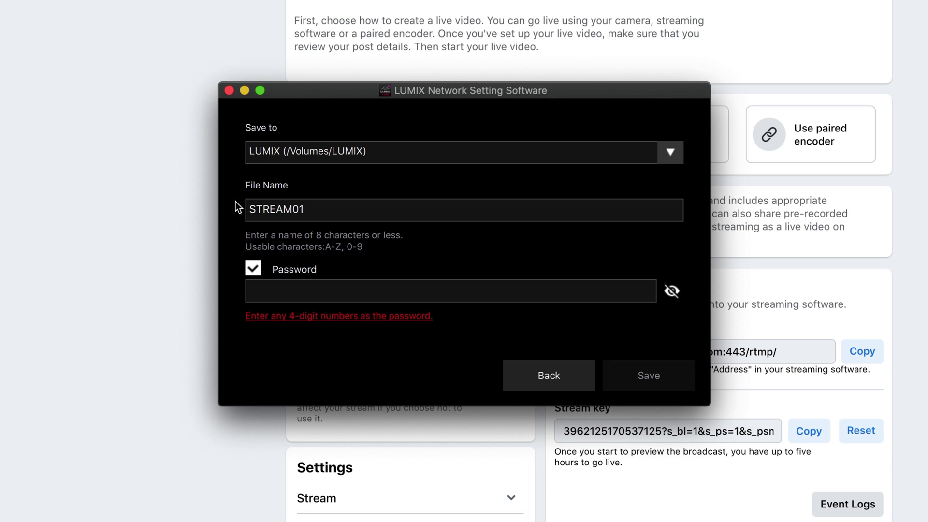
Save the settings to the LUMIX volume as FBLIVE.STM with a 4-digit password and confirm.
key("BackSpace")
key("BackSpace")
key("BackSpace")
key("BackSpace")
key("BackSpace")
key("BackSpace")
key("BackSpace")
key("BackSpace")
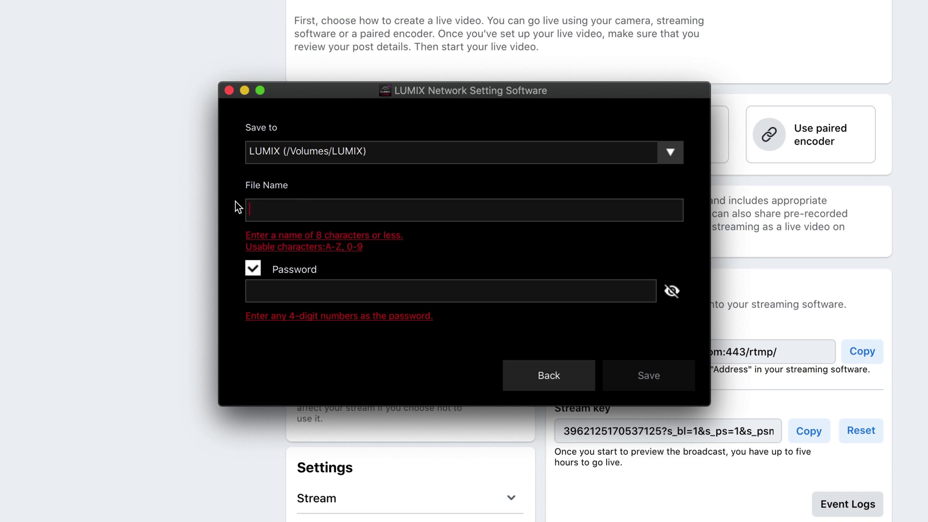
type("FB LI")
key("BackSpace")
key("BackSpace")
key("BackSpace")
type("LIVE")
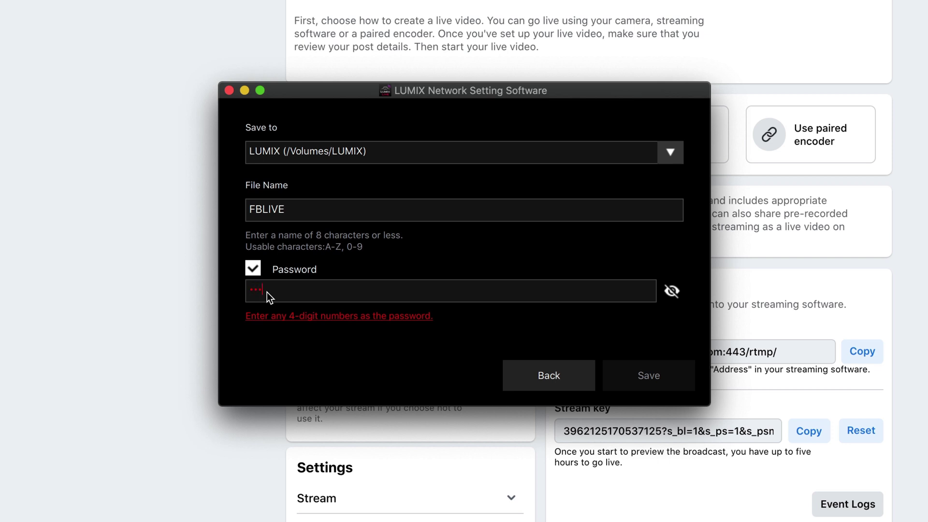
type("34")
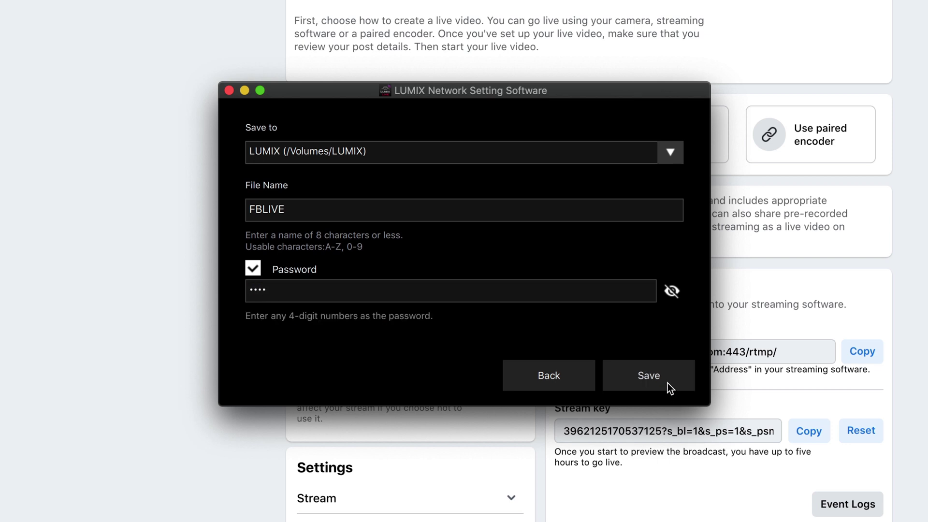
left_click(668, 383)
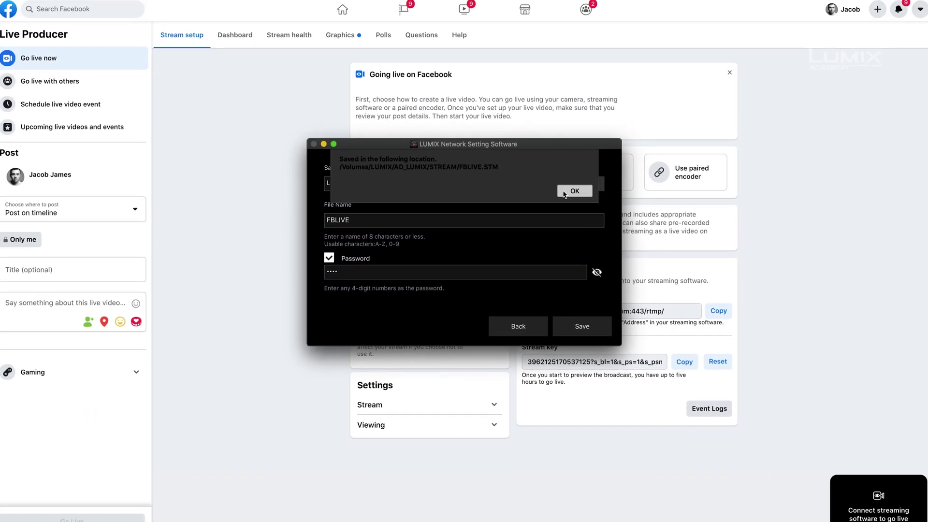
left_click(564, 193)
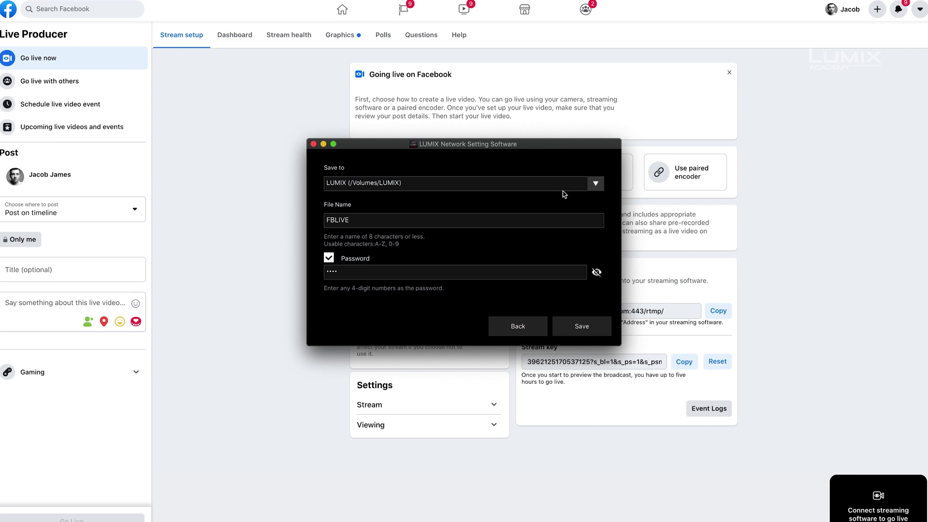